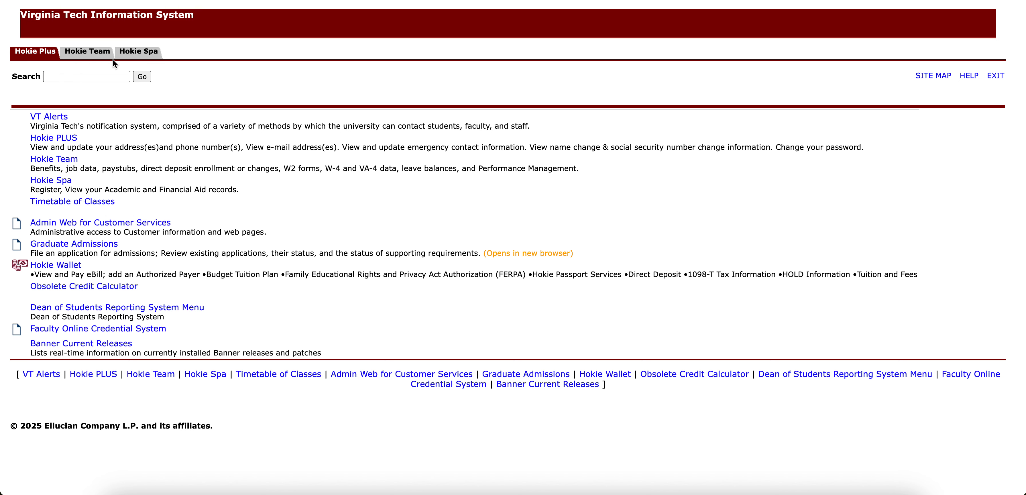
Open the Peer Mentor timesheet for 01/16/2025 - 01/31/2025 through Hokie Team's Banner Time Entry
click(88, 56)
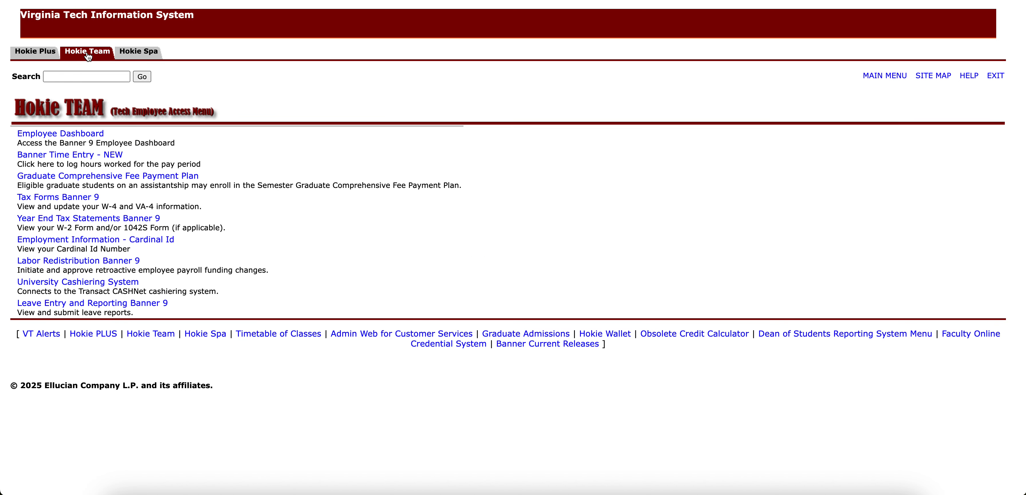
click(85, 158)
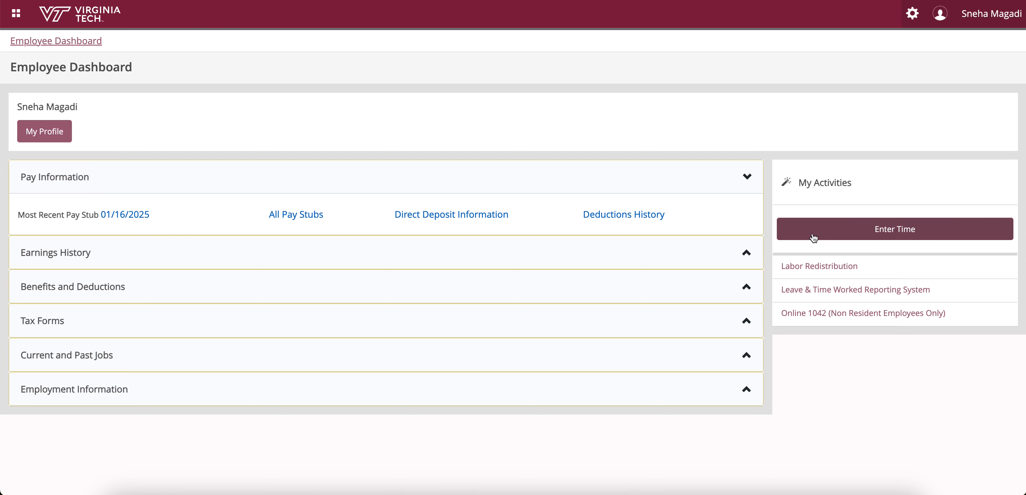
click(849, 231)
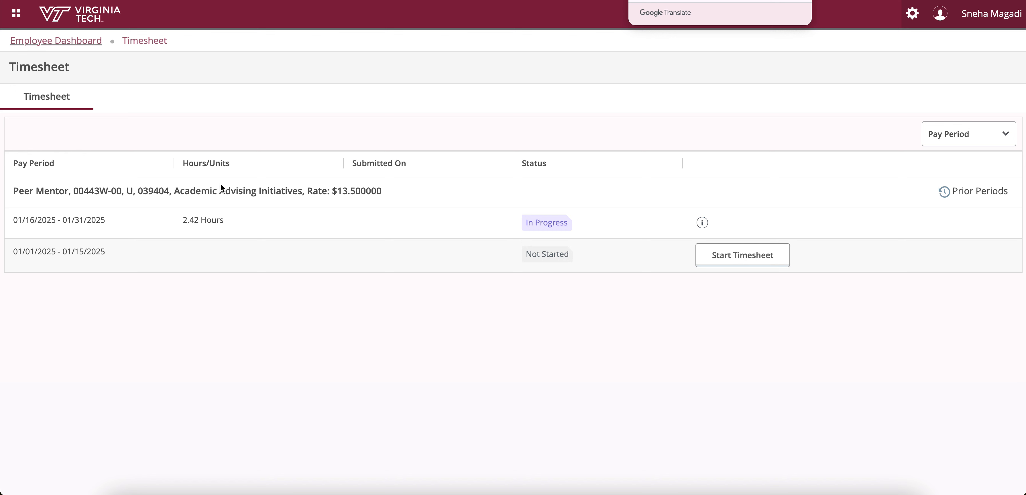
click(293, 231)
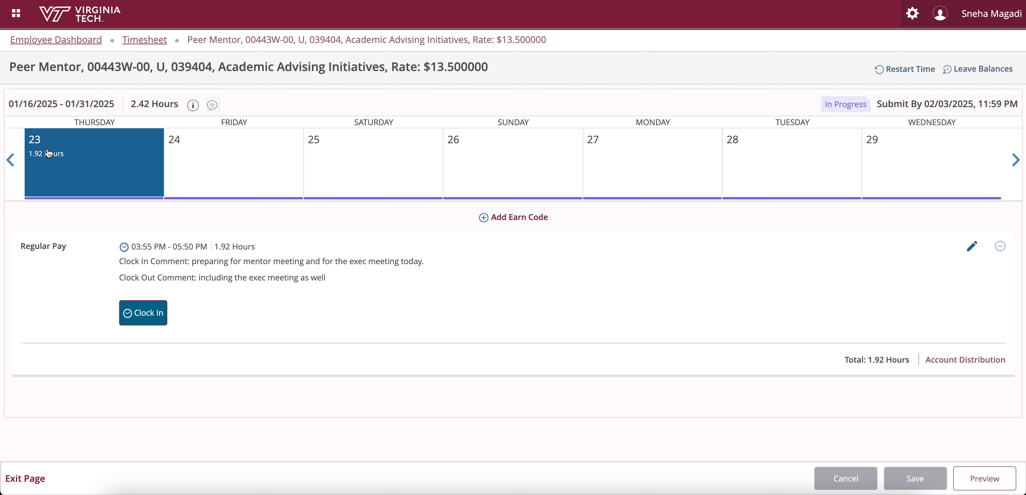
Review the timesheet entries across both weeks, examining January 21, 22 and 23
click(11, 162)
click(11, 161)
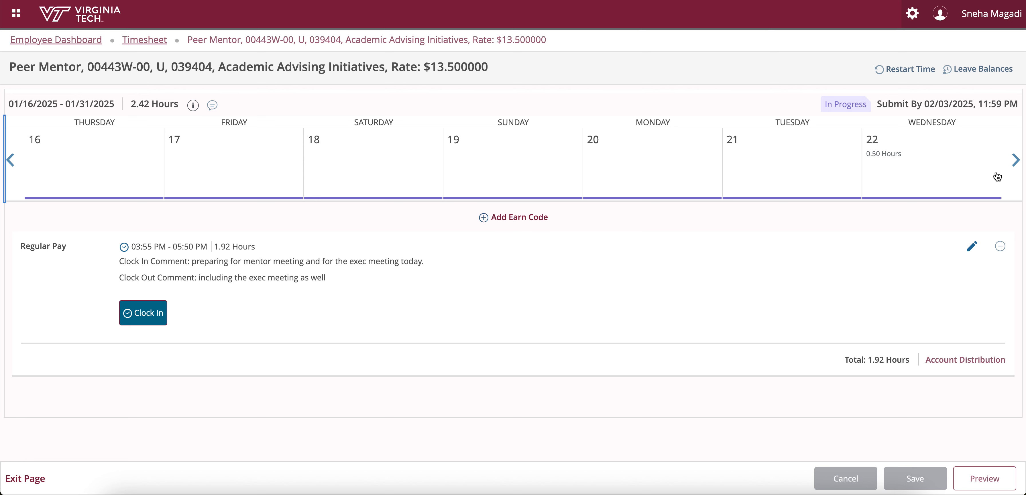
click(1014, 161)
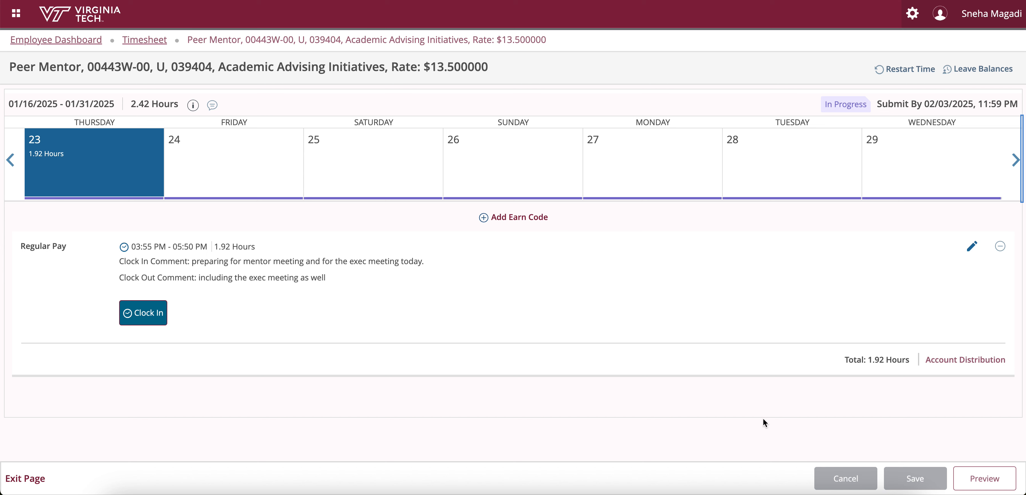
click(11, 160)
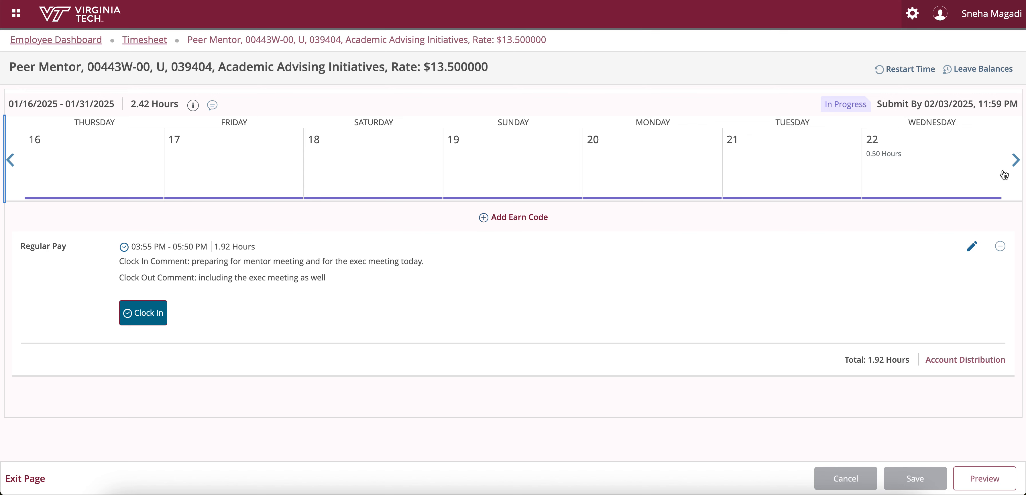
click(801, 189)
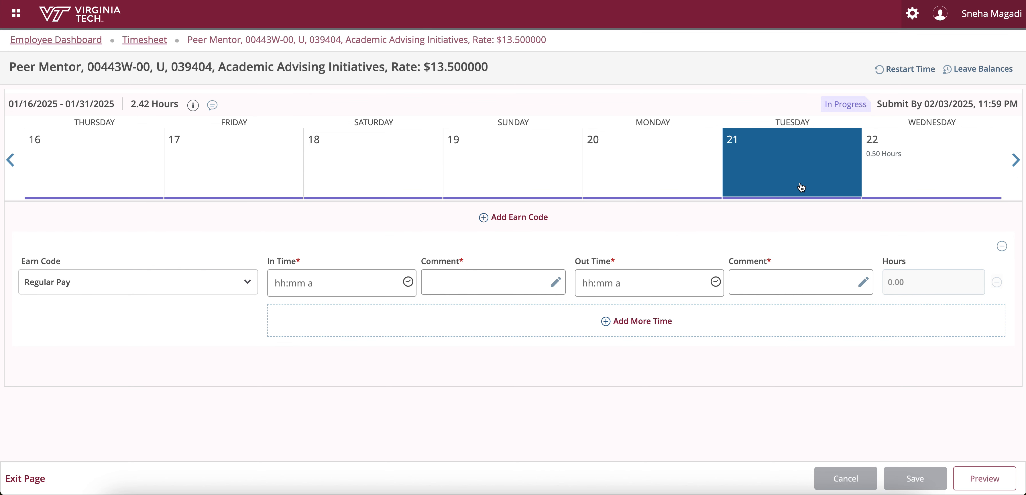
click(947, 181)
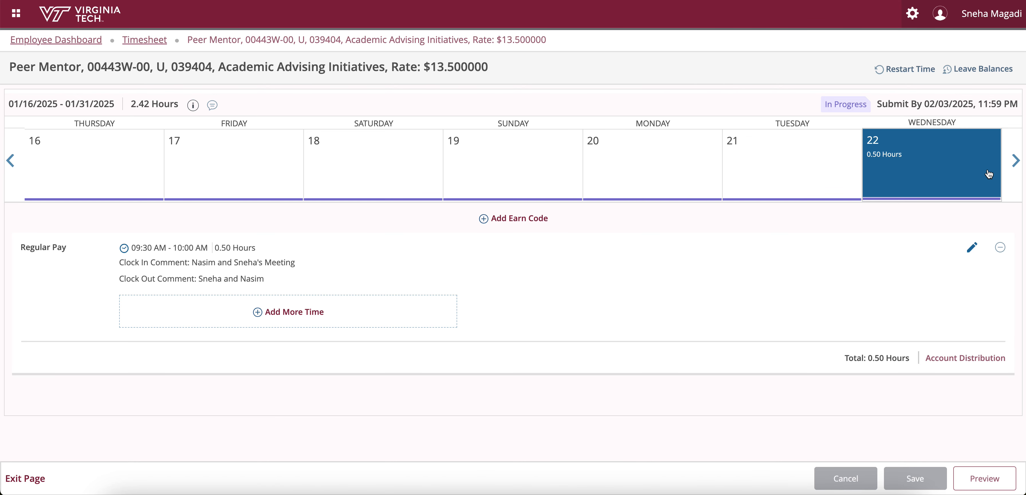
click(1014, 162)
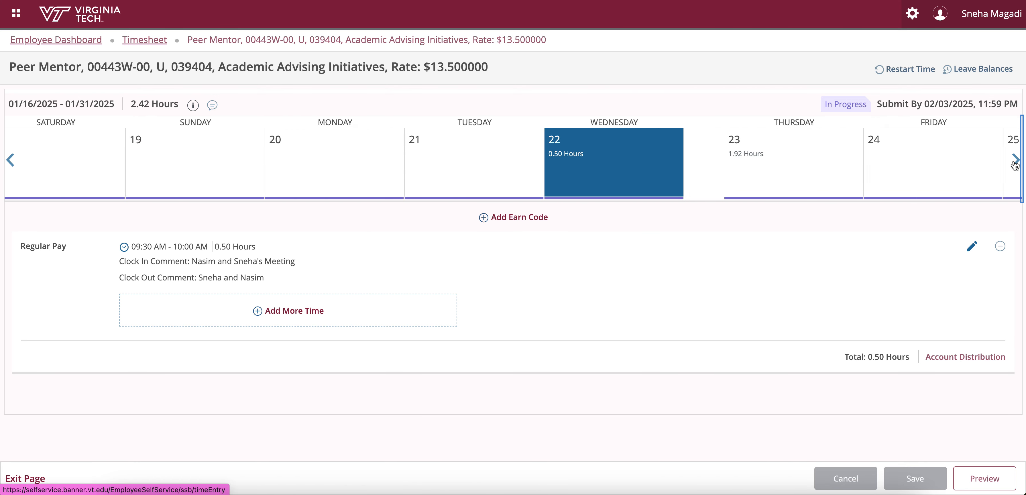
click(68, 170)
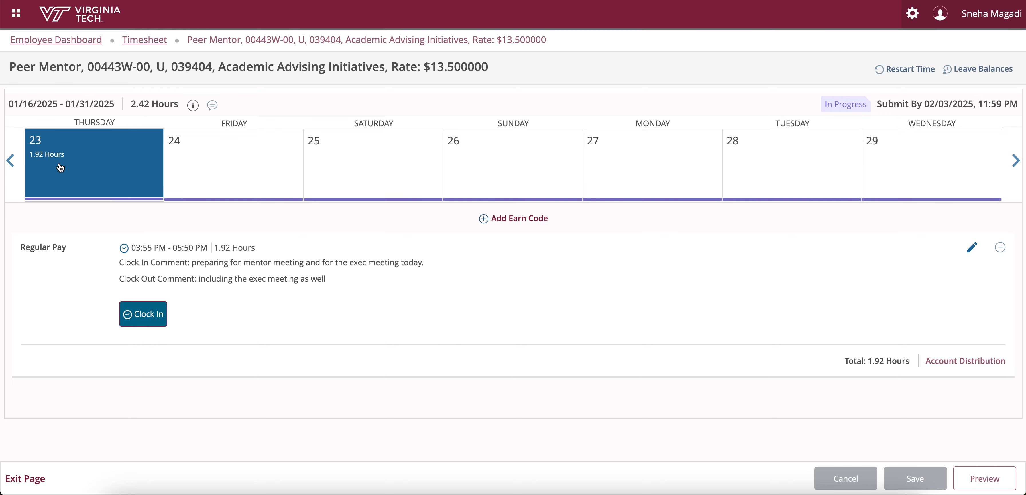
click(11, 161)
click(830, 172)
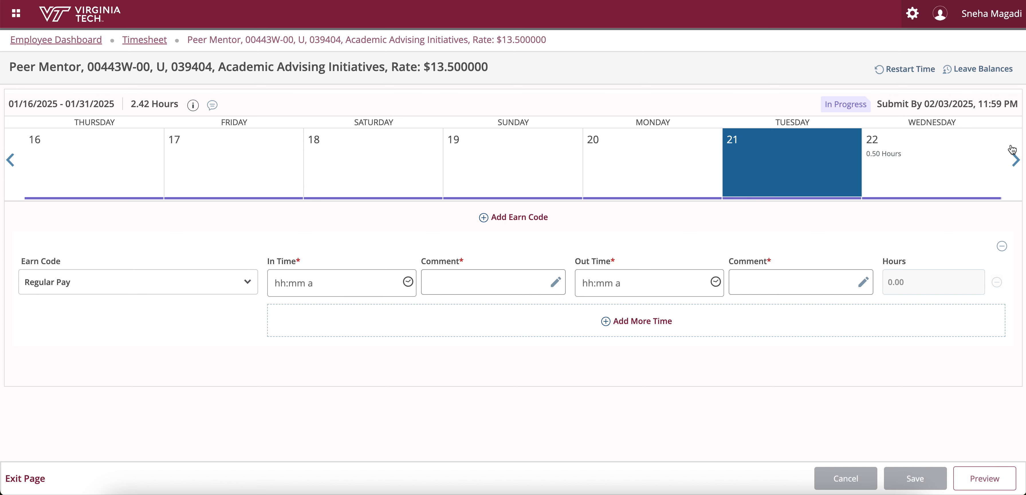
Set the Regular Pay In Time for Friday, January 24 to 03:00 PM
click(1016, 161)
click(213, 158)
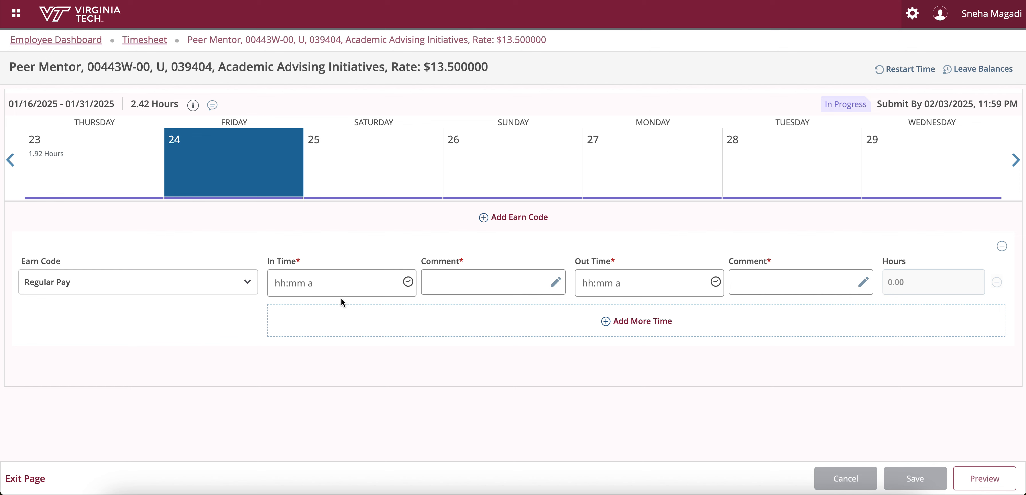
click(325, 286)
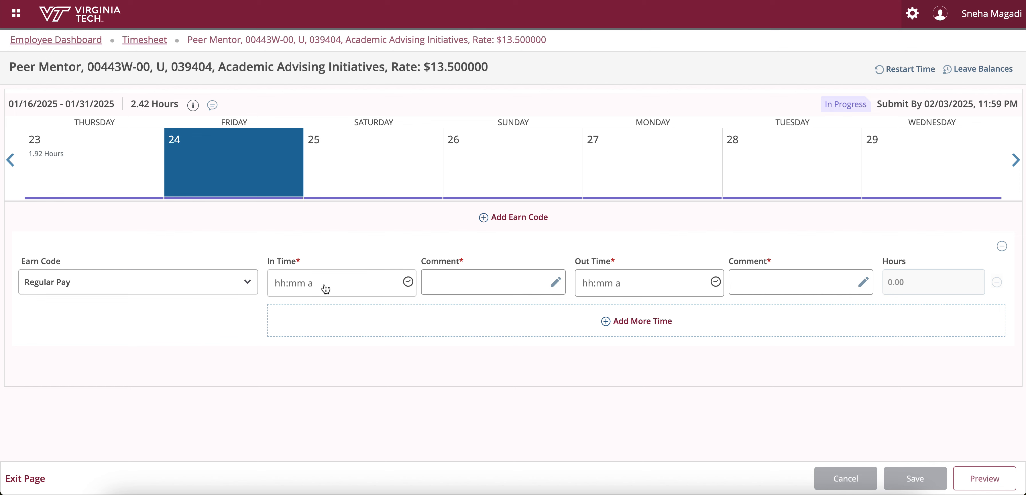
click(408, 282)
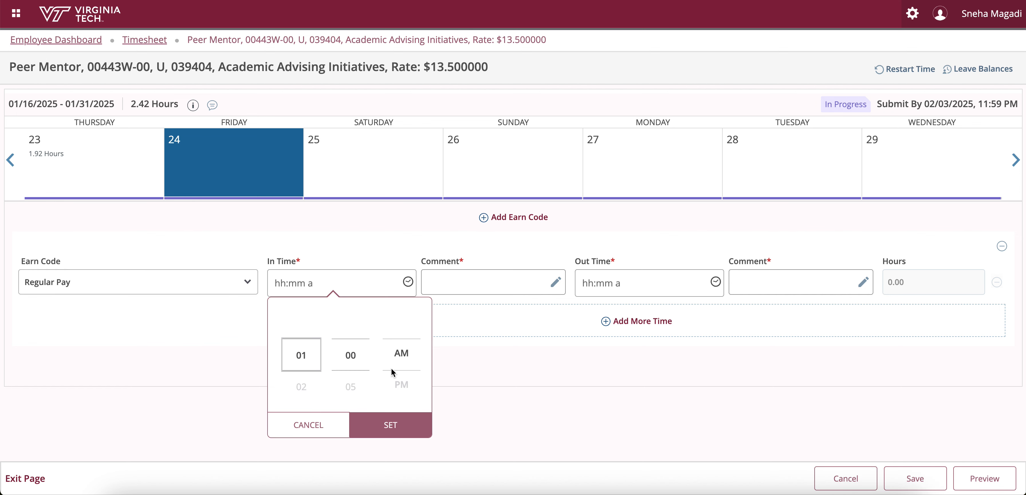
scroll(306, 386, down, 8)
scroll(306, 386, up, 8)
scroll(305, 386, down, 3)
scroll(305, 386, up, 3)
scroll(306, 386, down, 3)
click(405, 361)
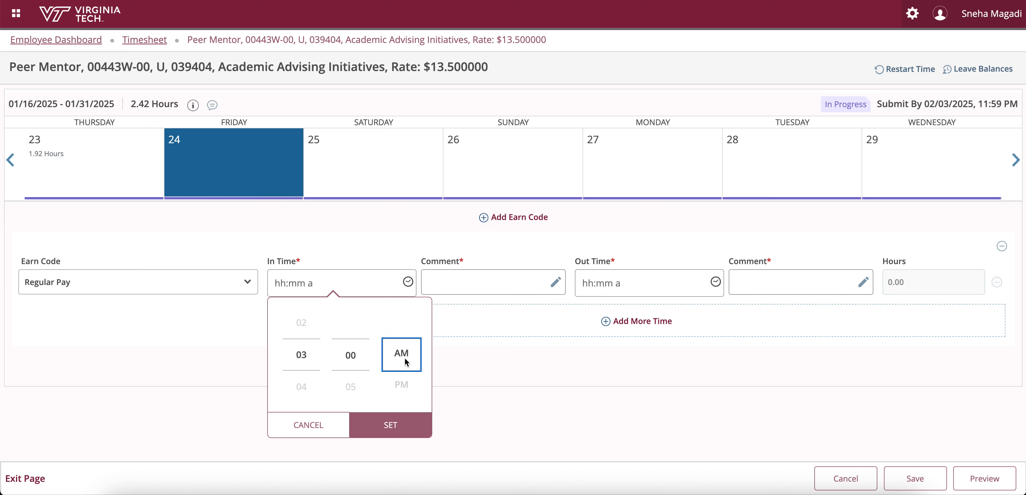
scroll(406, 362, down, 1)
click(379, 422)
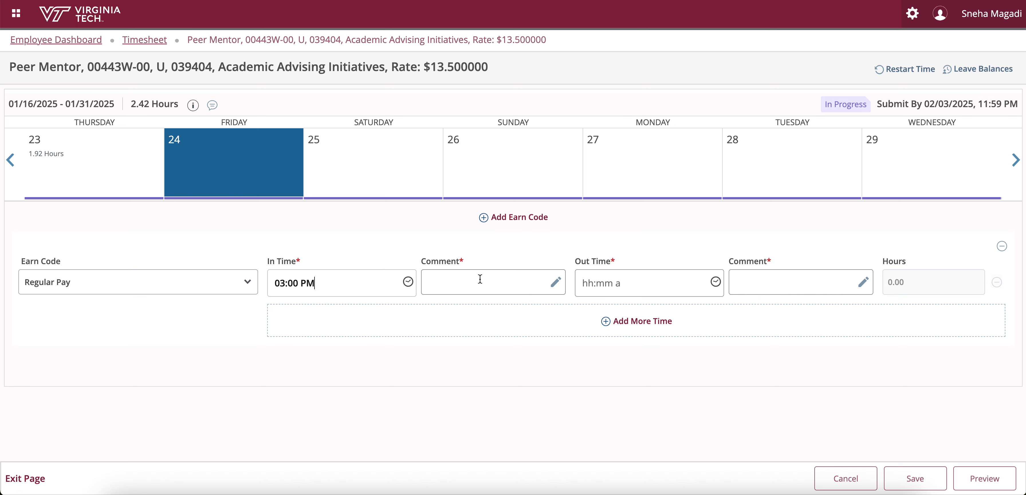
Add the clock-in comment "Mentor Meeting" to the 03:00 PM entry
click(467, 281)
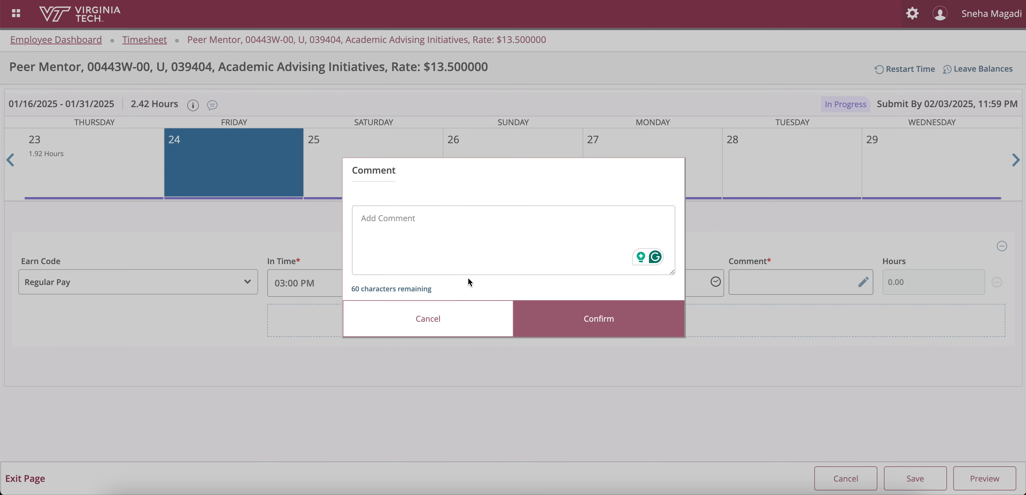
text(Mentor Meeting)
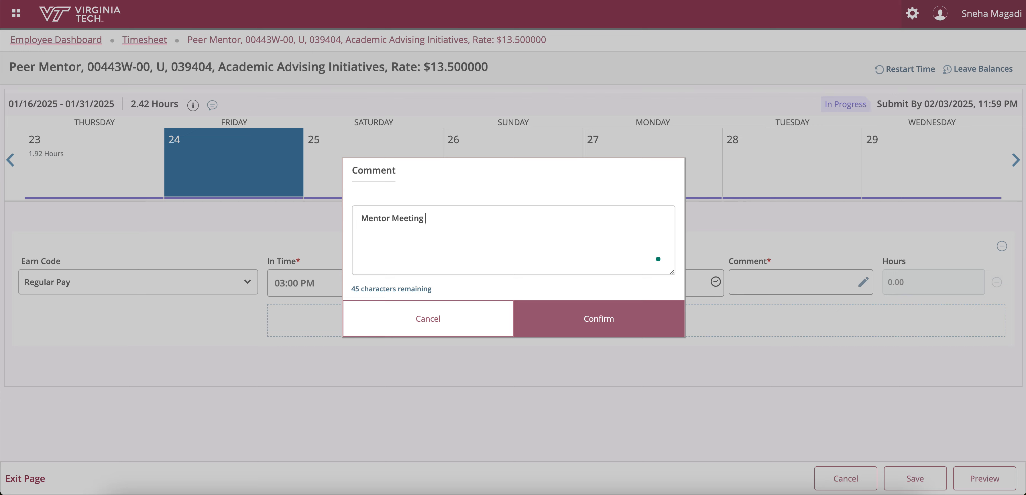
click(569, 326)
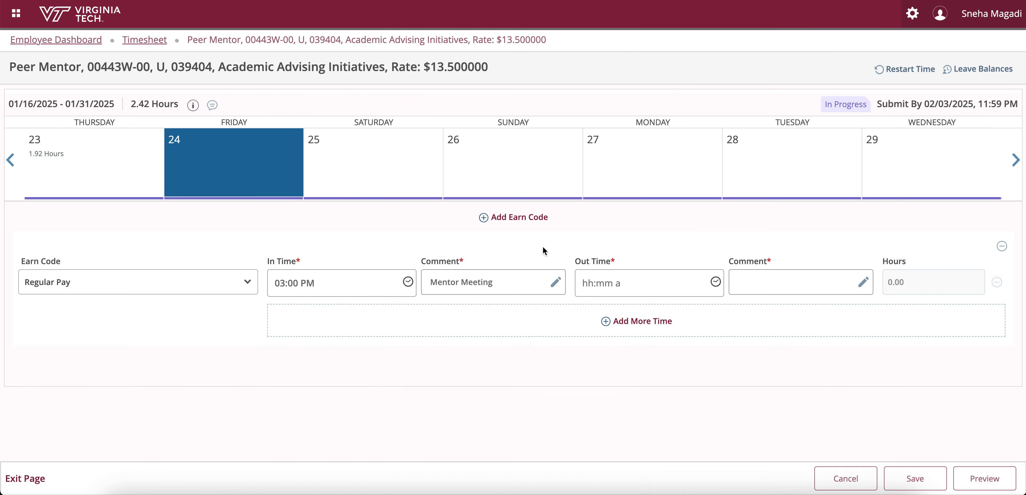
Set the first entry's Out Time to 04:00 PM with the comment "Completed mentor meeting"
click(718, 281)
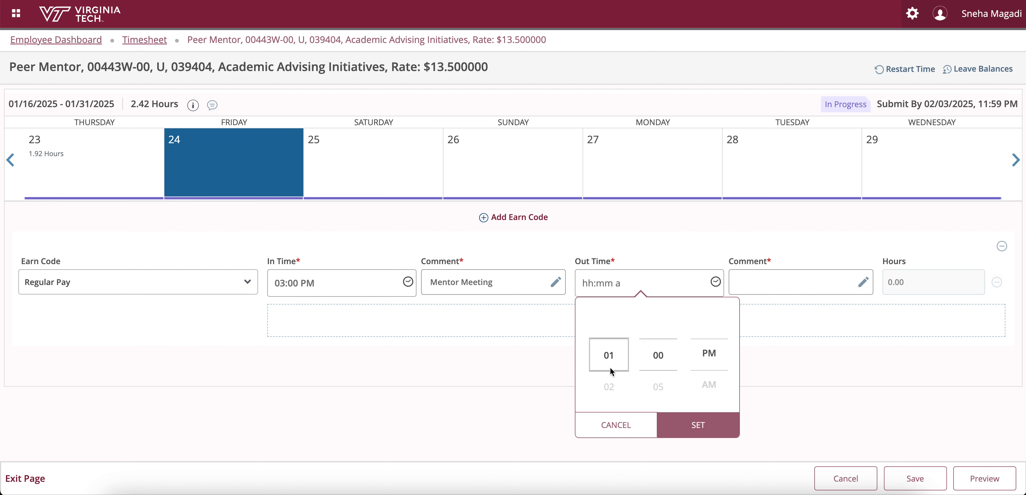
scroll(610, 368, down, 1)
click(684, 420)
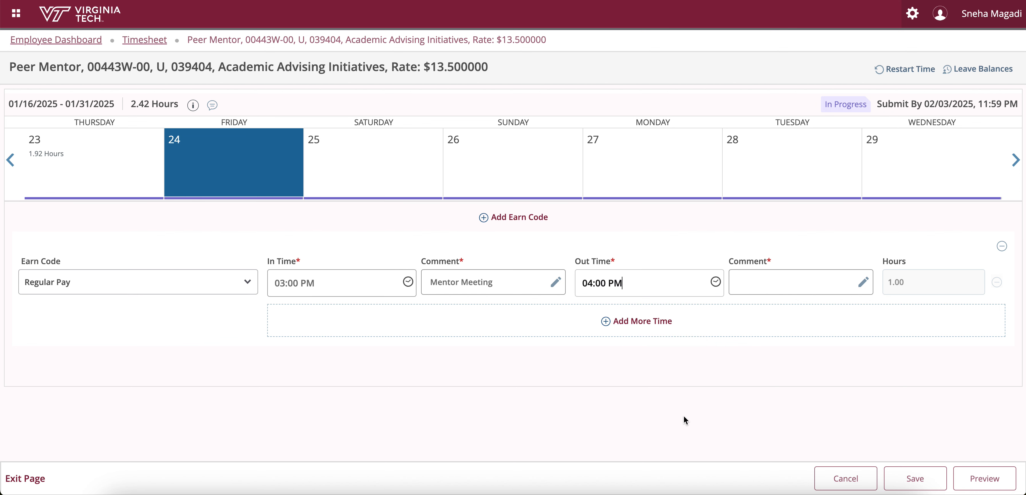
click(768, 282)
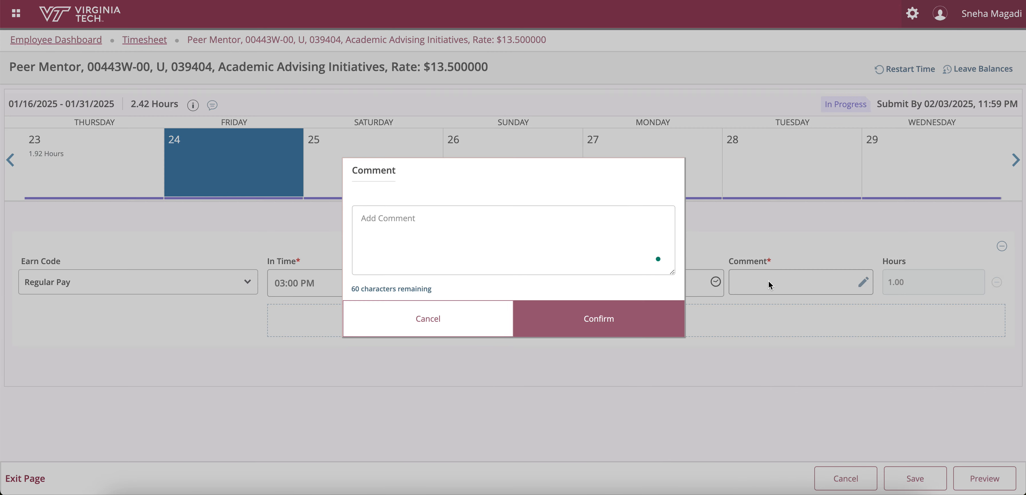
text(Completed mentor meeting)
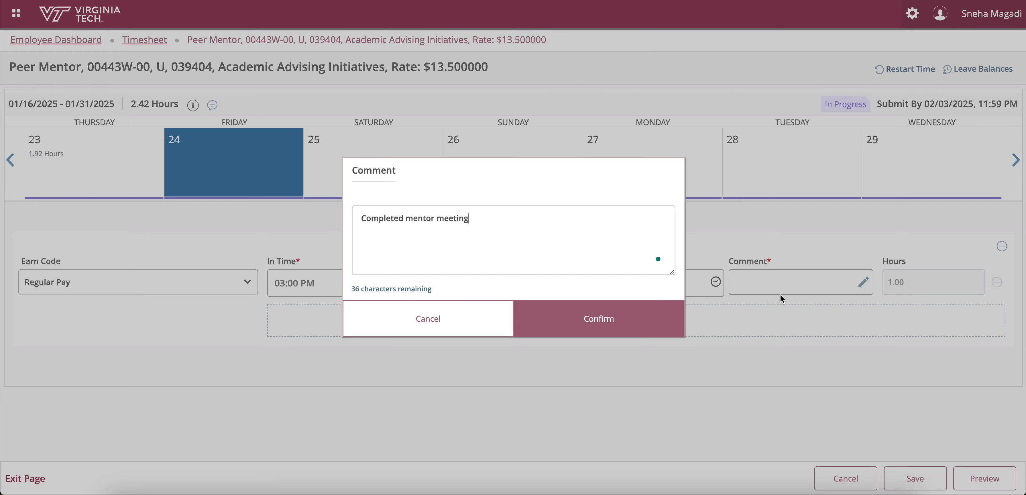
click(610, 336)
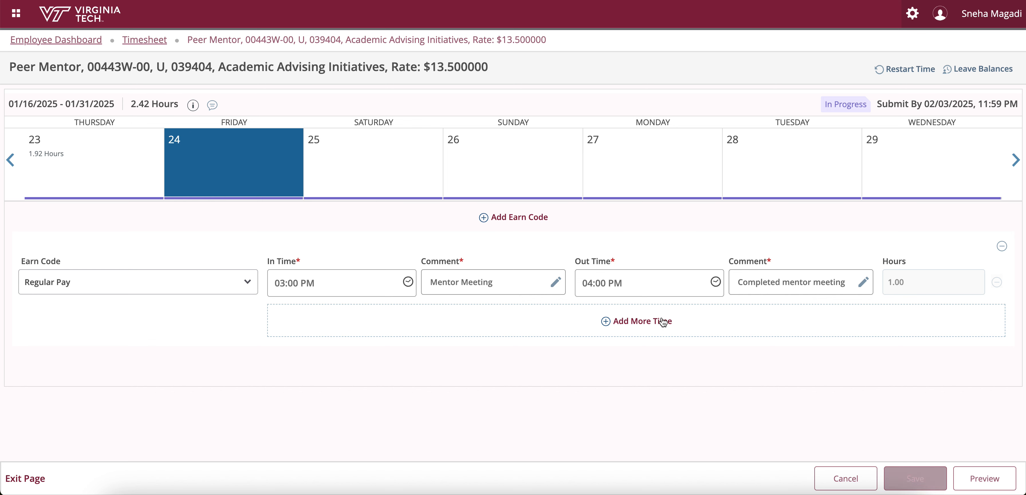
Add a second time row for January 24 and set its In Time to 04:00 PM
click(617, 327)
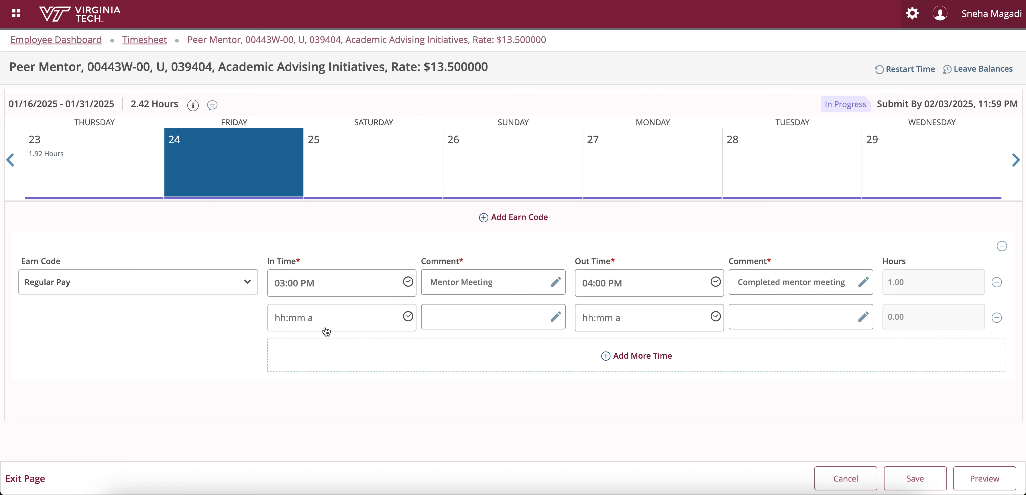
text(4:00)
click(407, 317)
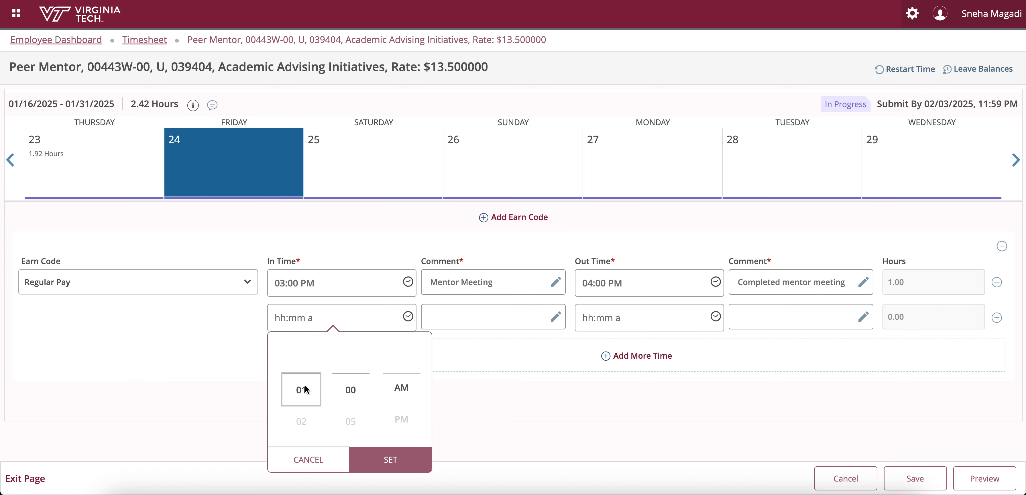
scroll(305, 389, down, 2)
click(407, 389)
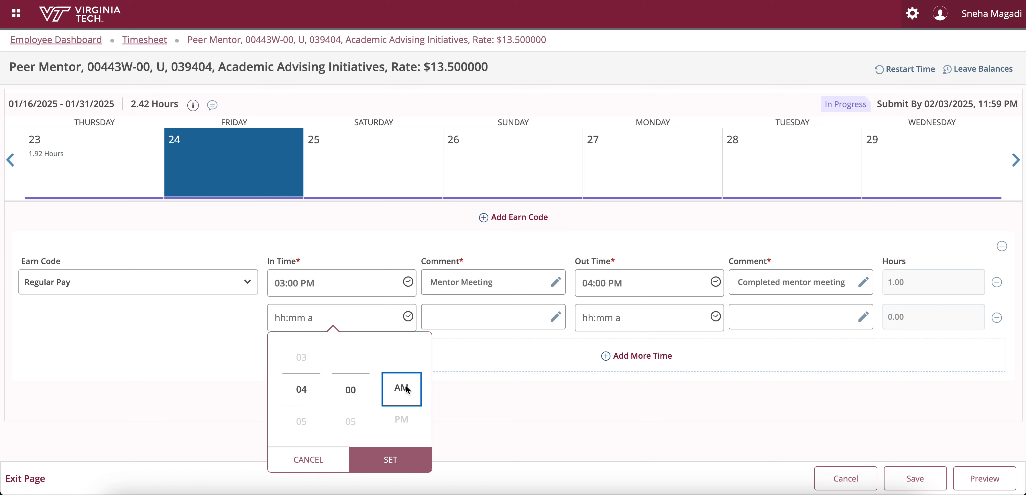
scroll(407, 389, down, 1)
click(394, 458)
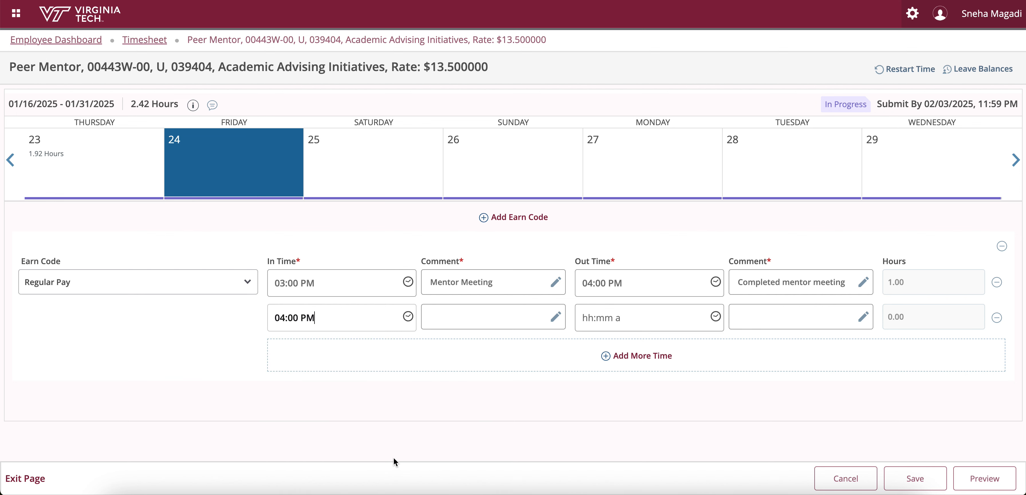
Set the second row's Out Time to 05:30 PM
click(680, 316)
click(716, 316)
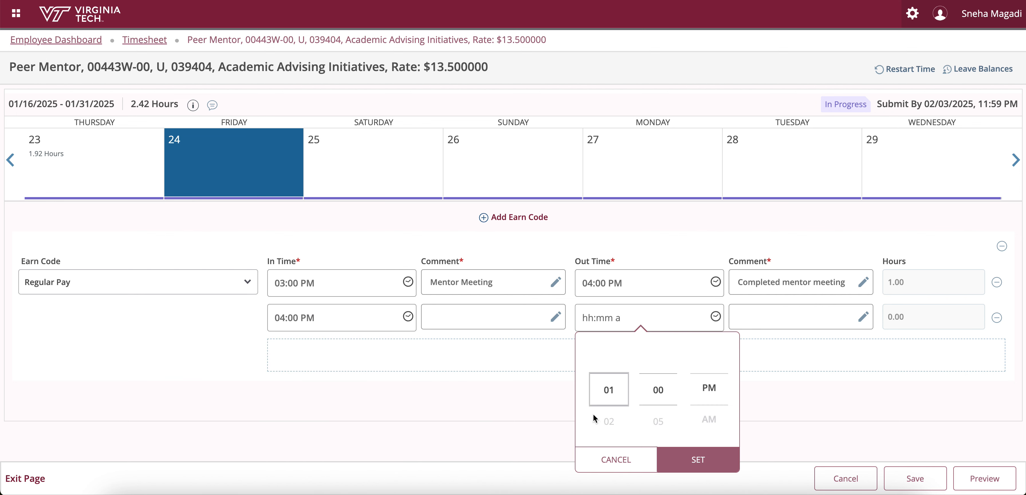
scroll(608, 401, down, 1)
scroll(609, 401, down, 1)
key(Tab)
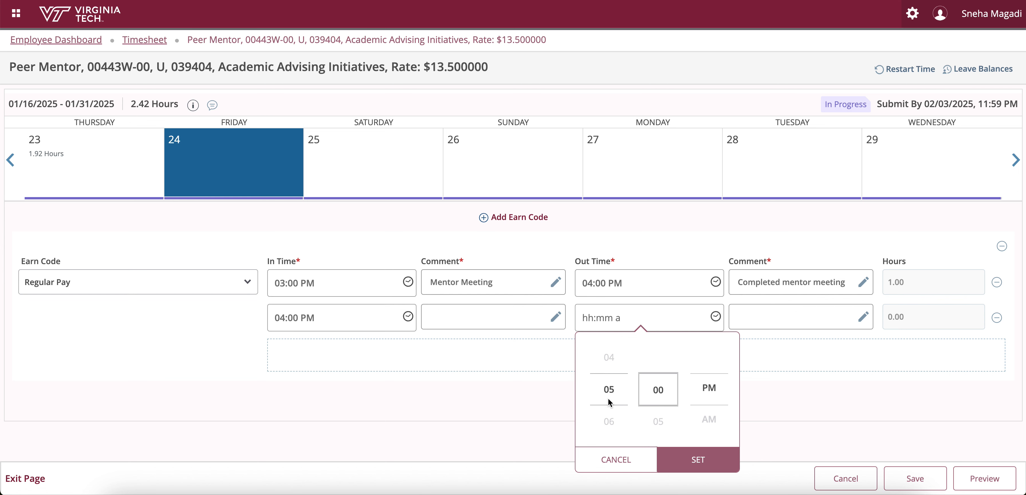
key(Down)
key(Down)
key(Down)
key(Down)
click(703, 462)
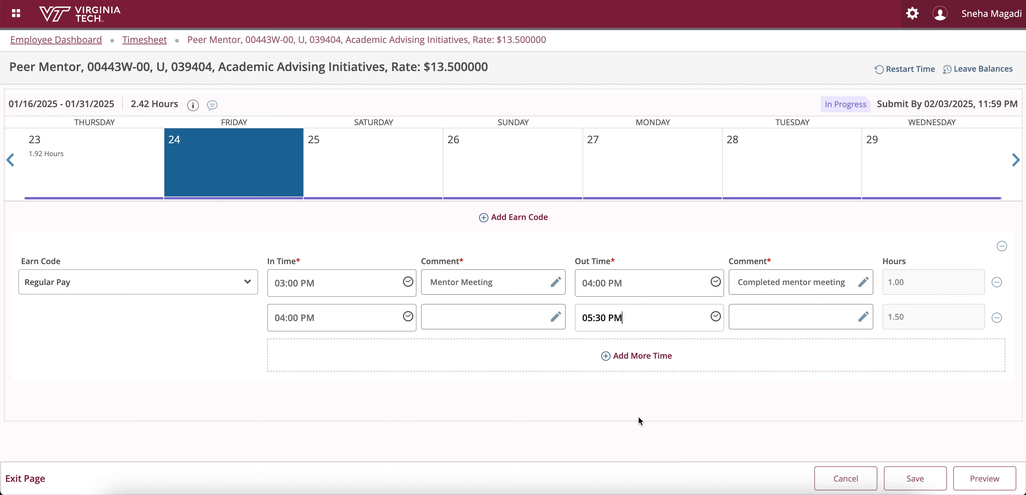
Comment the second row "Mandatory Mentor Event" for clock-in and "Completed Mandatory Mentor Event" for clock-out
click(511, 316)
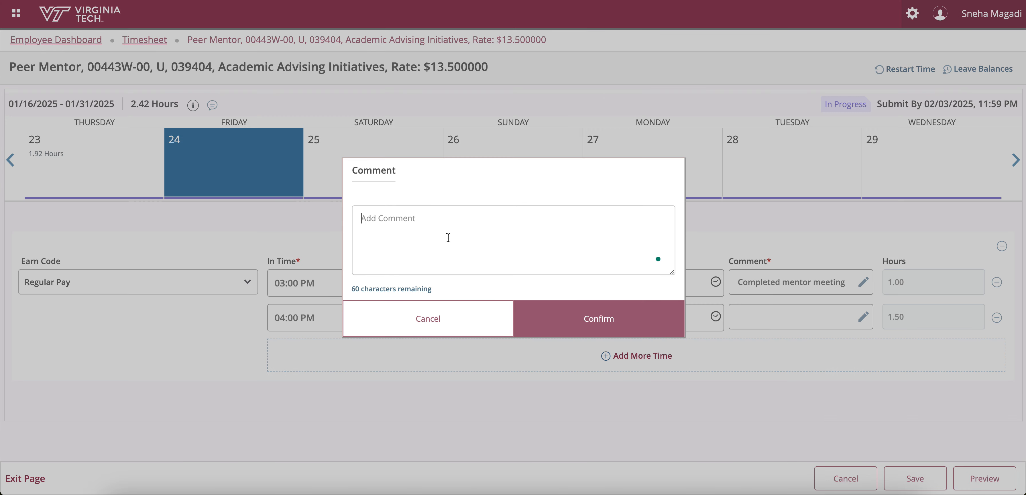
text(Mandatory Mentor Event)
click(542, 306)
click(790, 321)
text(Completed Mandatory Mentor Event)
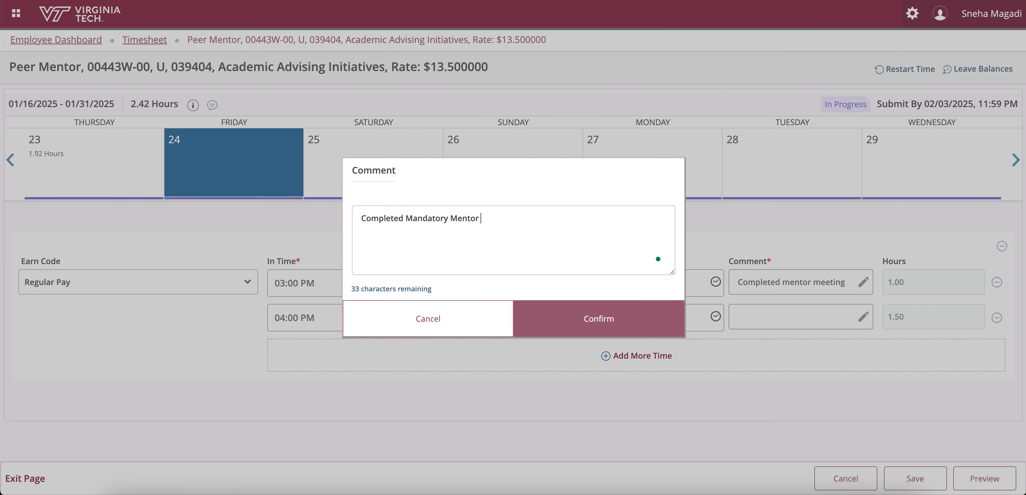
click(616, 333)
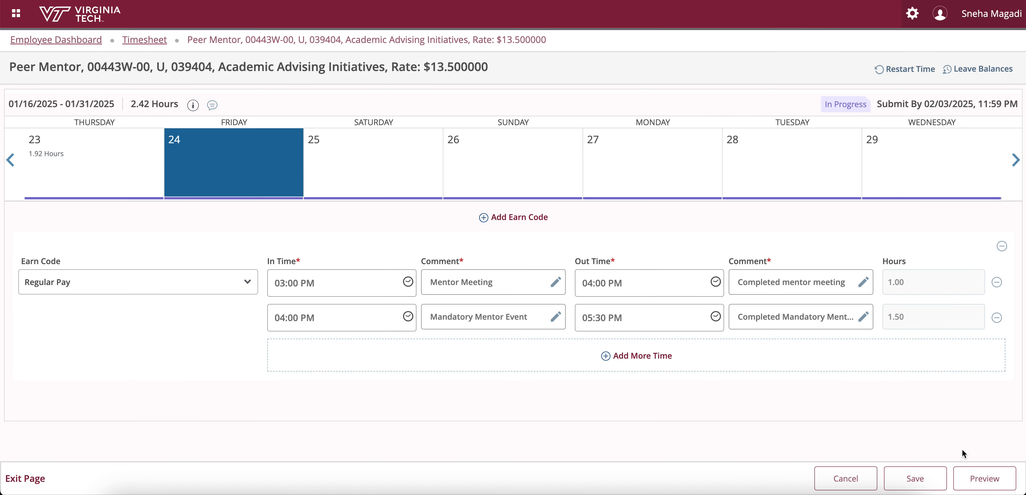
Save the January 24 time entries and preview the timesheet, reviewing its time details, summary and routing status
click(934, 477)
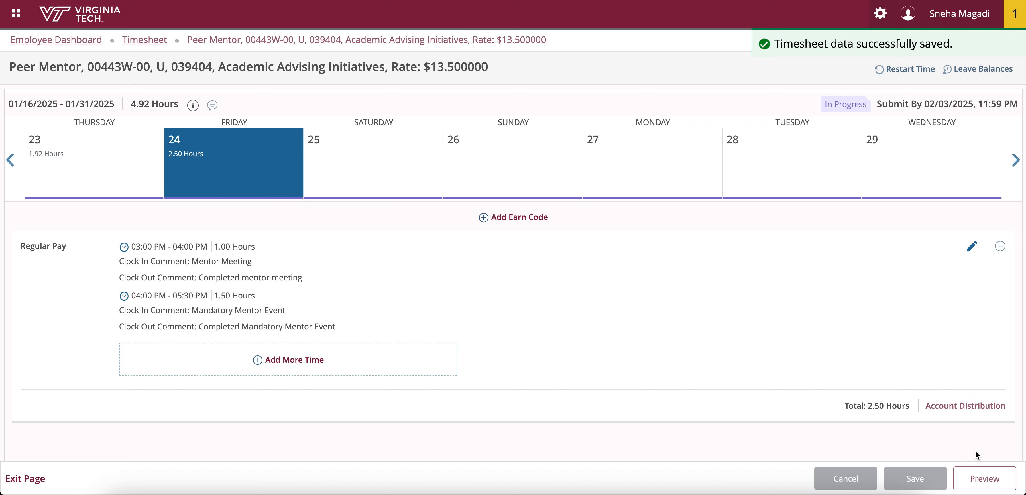
click(979, 487)
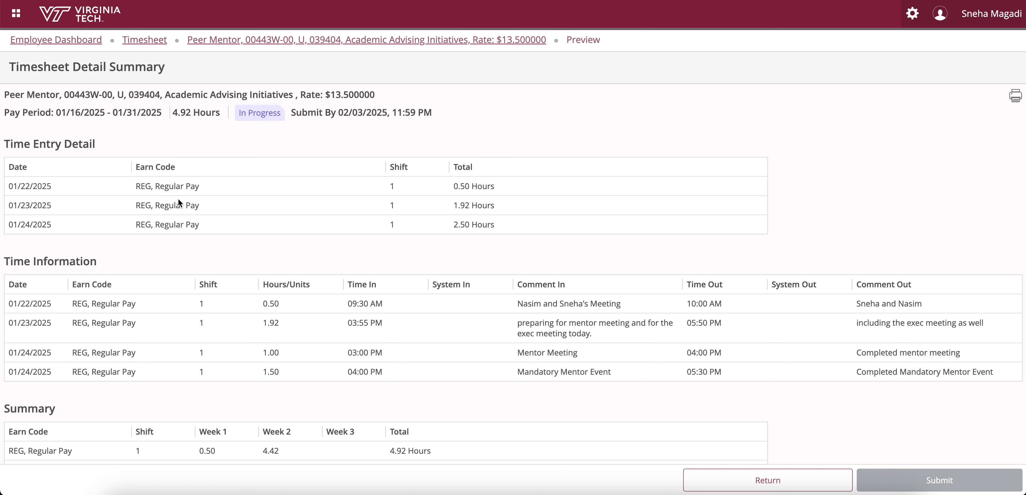
scroll(44, 227, down, 1)
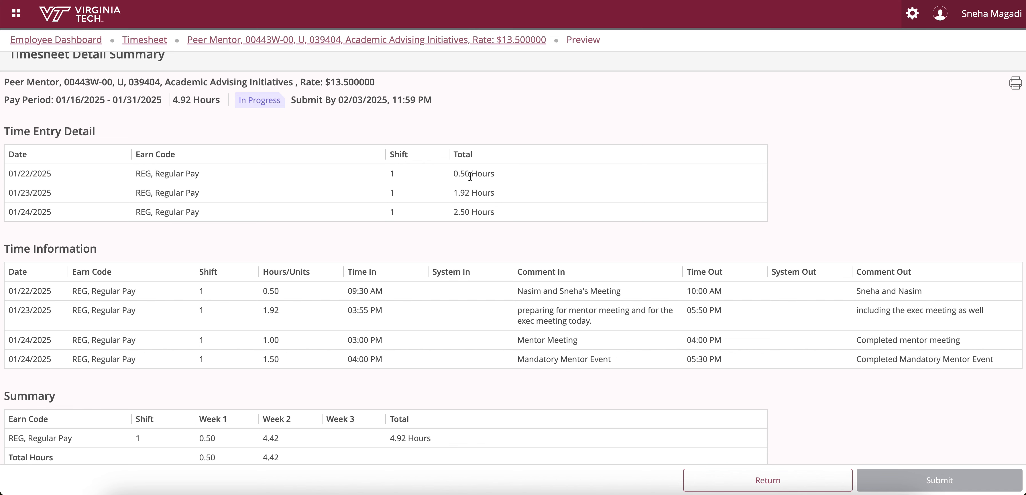
scroll(470, 176, down, 5)
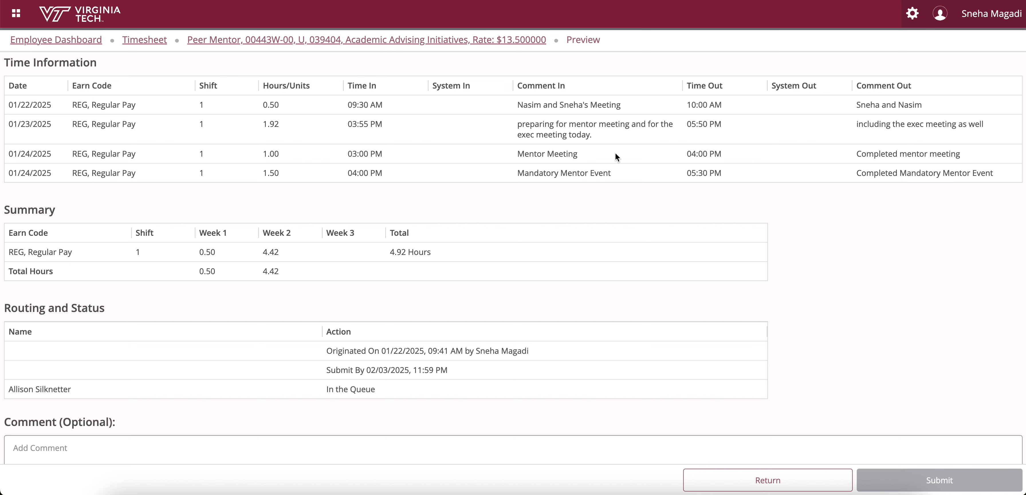
scroll(613, 164, down, 3)
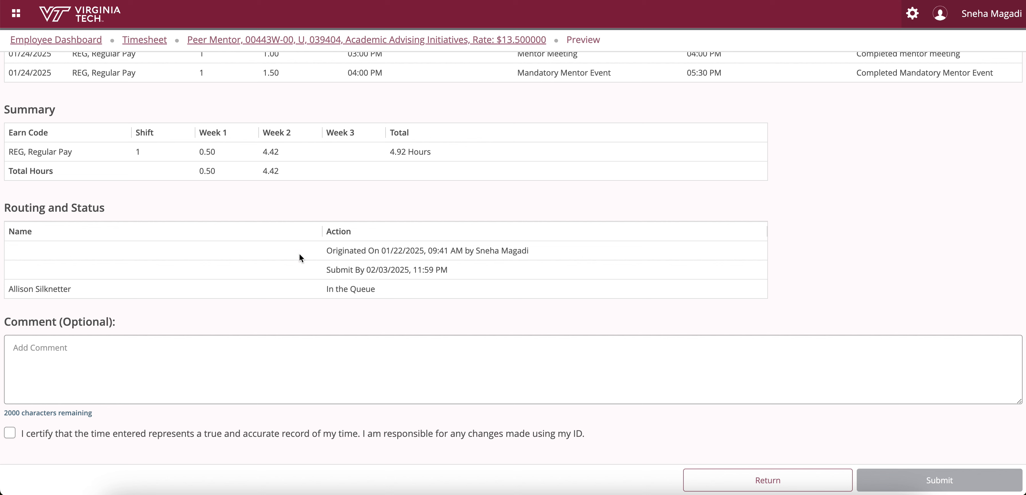
Tick the time accuracy certification, clear it again, and return from the preview without submitting the timesheet
click(170, 347)
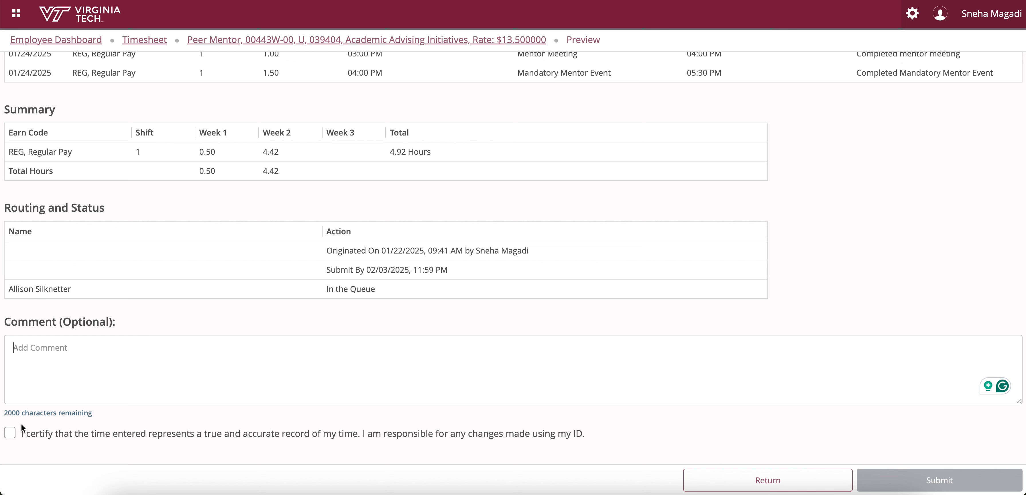
click(9, 433)
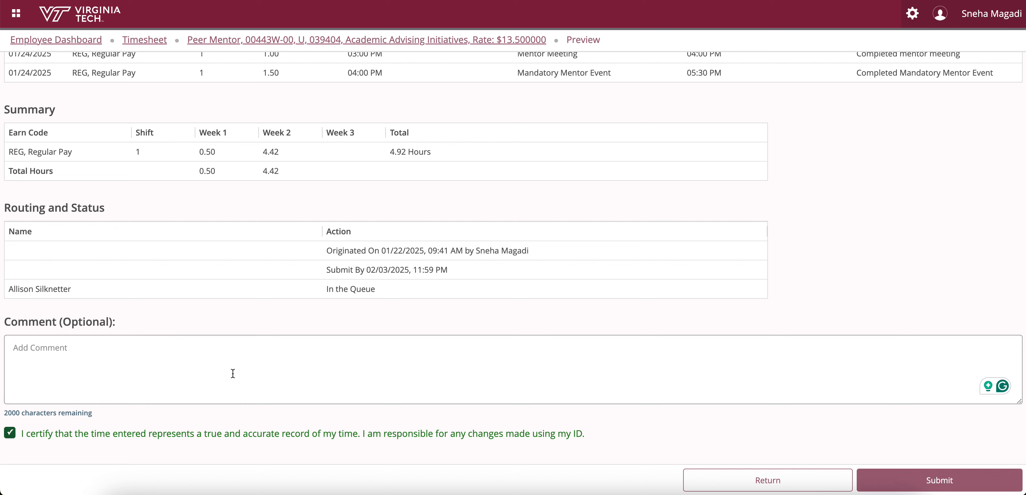
click(10, 433)
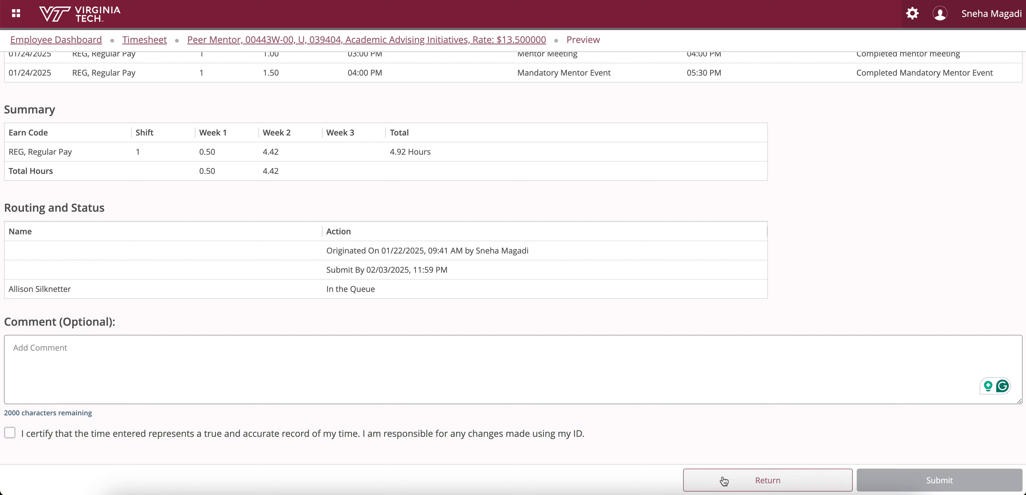
click(778, 470)
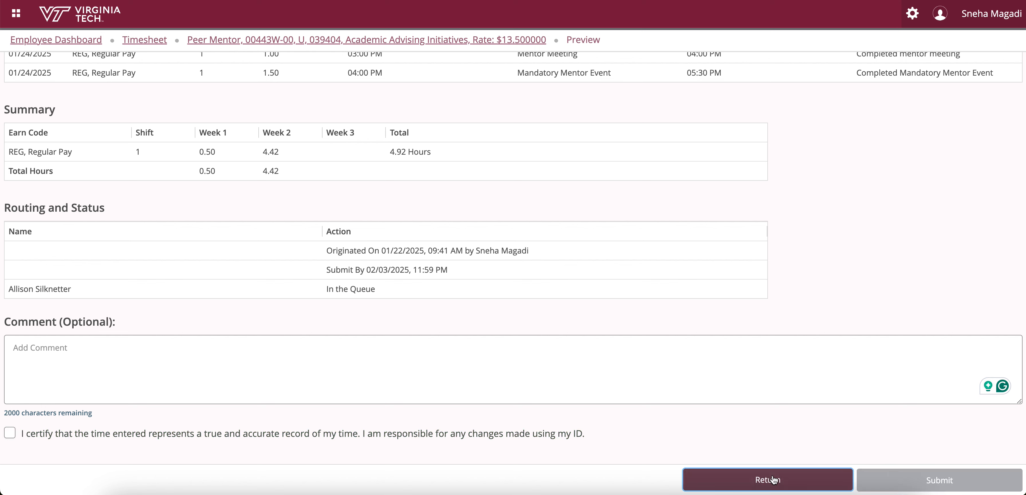